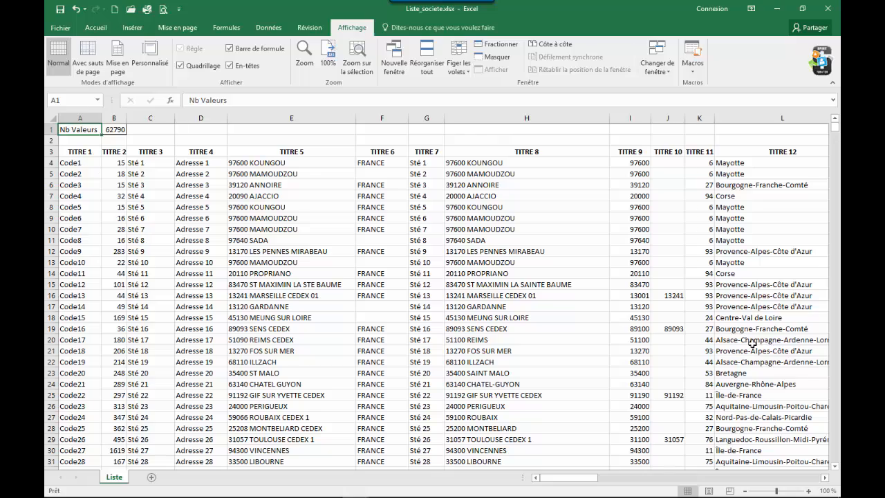
Go from A5 to the last filled row of column A, on to the sheet's last row and column, and back to A1
{"action": "left_click", "coordinate": [92, 169]}
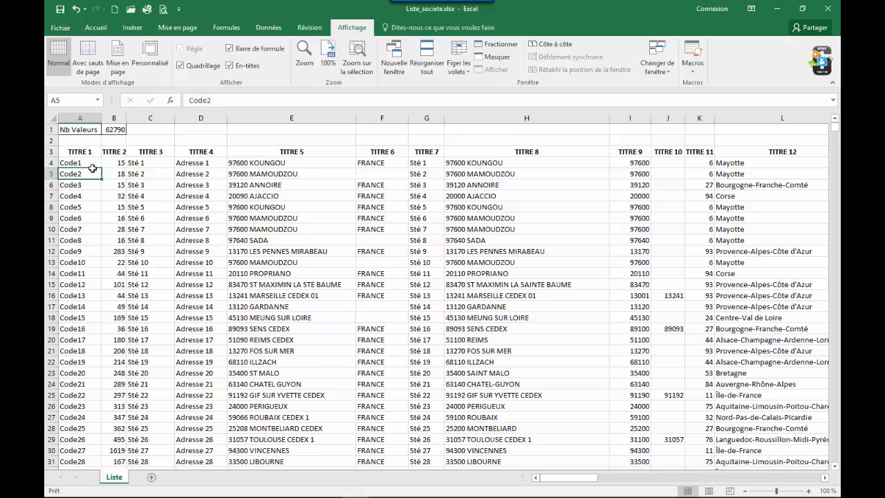
{"action": "key", "text": "ctrl+Down"}
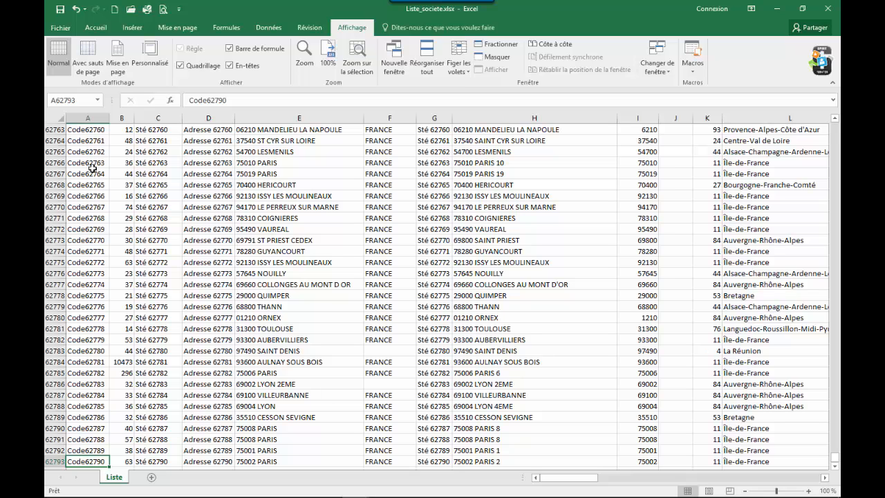
{"action": "key", "text": "ctrl+Down"}
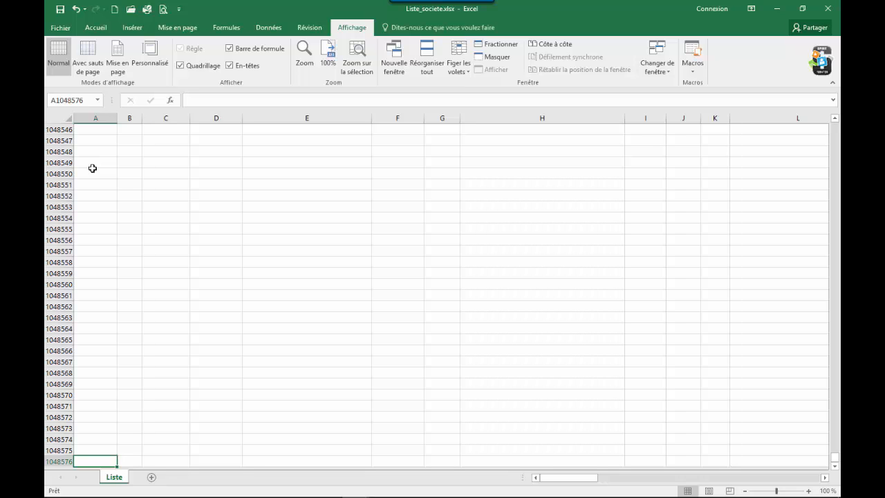
{"action": "key", "text": "ctrl+Right"}
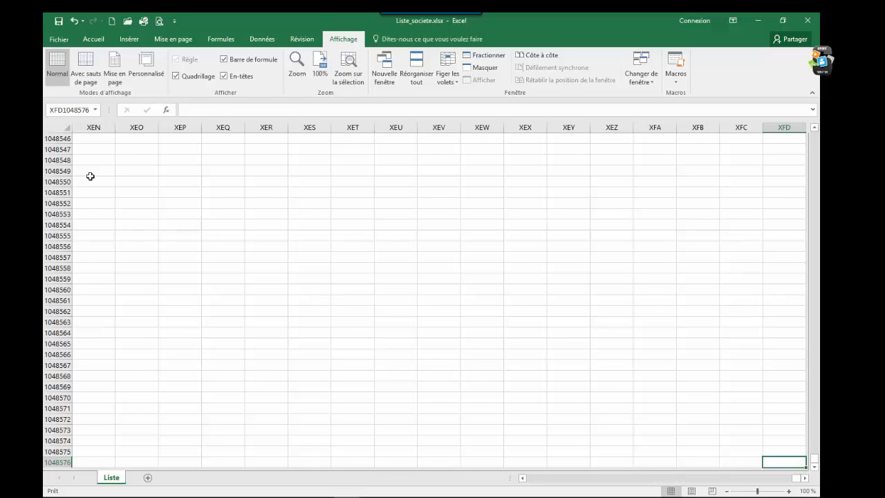
{"action": "key", "text": "ctrl+Home"}
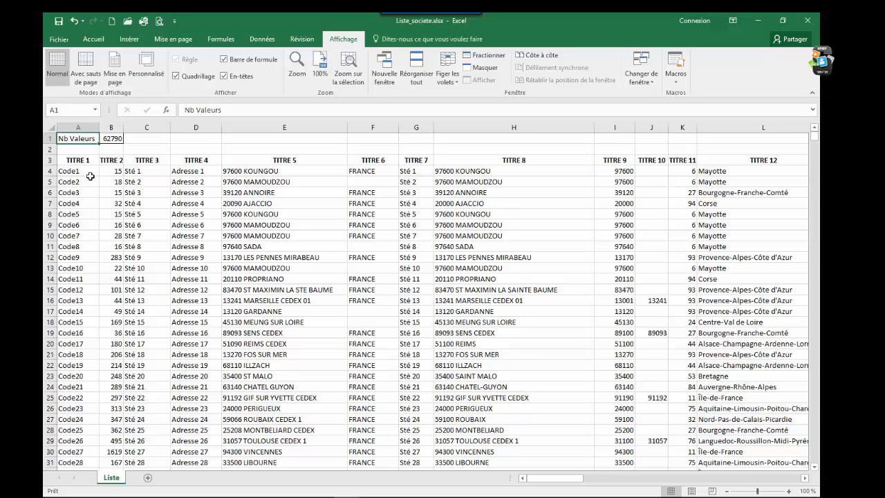
Go from the TITRE 1 header in A3 to the last header of row 3 and back to A3
{"action": "left_click", "coordinate": [110, 139]}
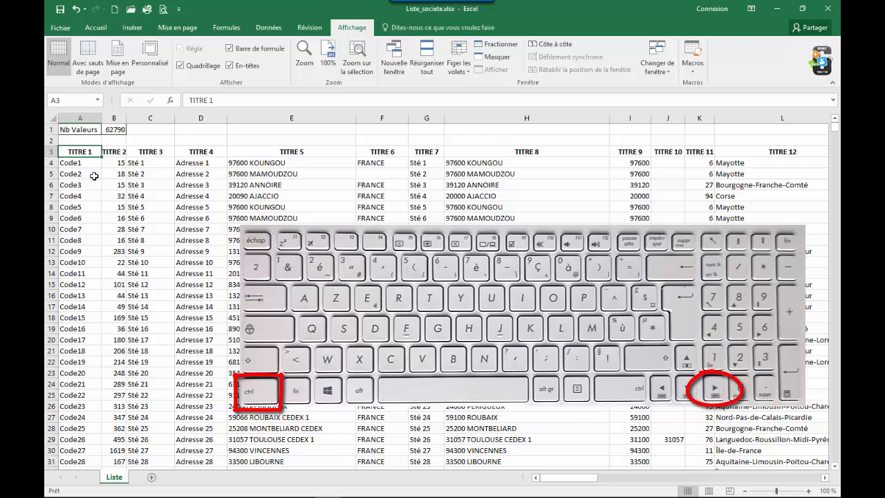
{"action": "key", "text": "ctrl+Right"}
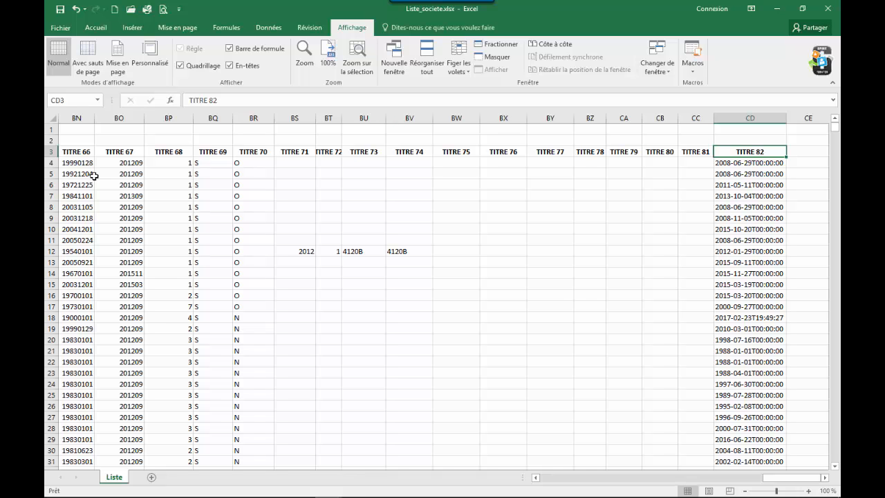
{"action": "key", "text": "ctrl+Left"}
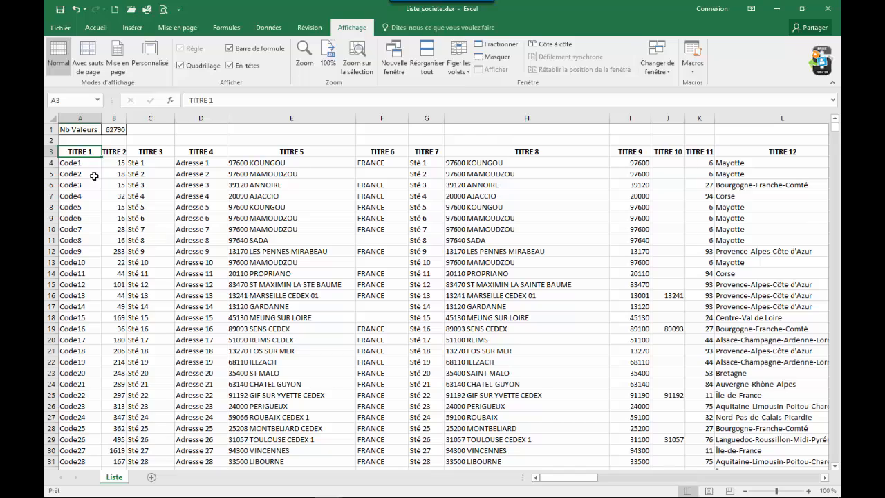
Go to the end of the data in column A and examine the empty cells A62794 to A62798 beside the Total row
{"action": "key", "text": "ctrl+Down"}
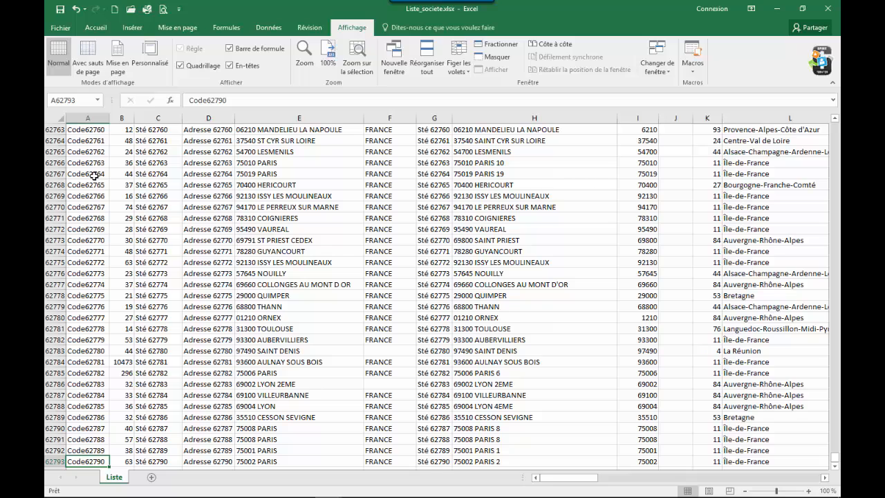
{"action": "scroll", "coordinate": [108, 297], "scroll_direction": "down", "scroll_amount": 1}
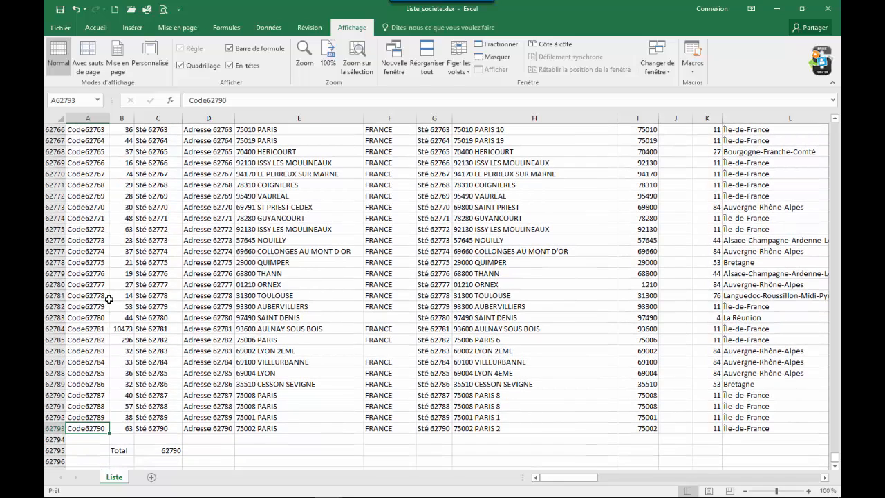
{"action": "scroll", "coordinate": [109, 297], "scroll_direction": "down", "scroll_amount": 2}
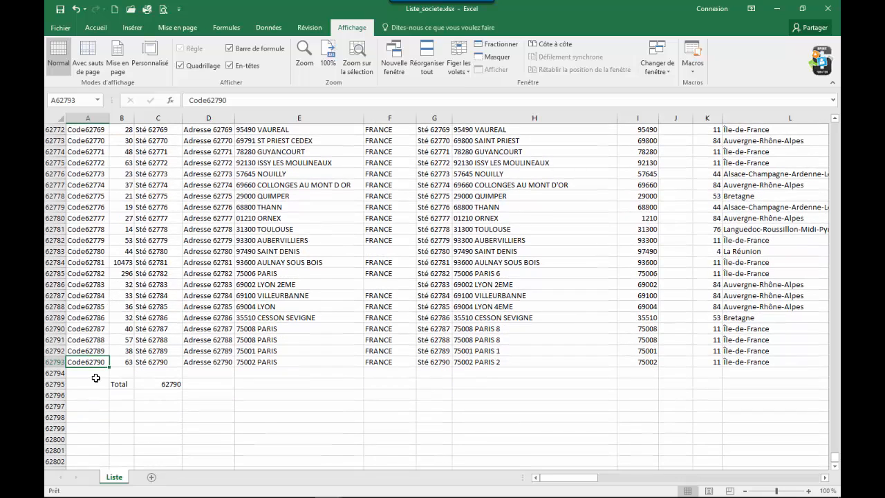
{"action": "left_click_drag", "start_coordinate": [91, 373], "coordinate": [94, 419]}
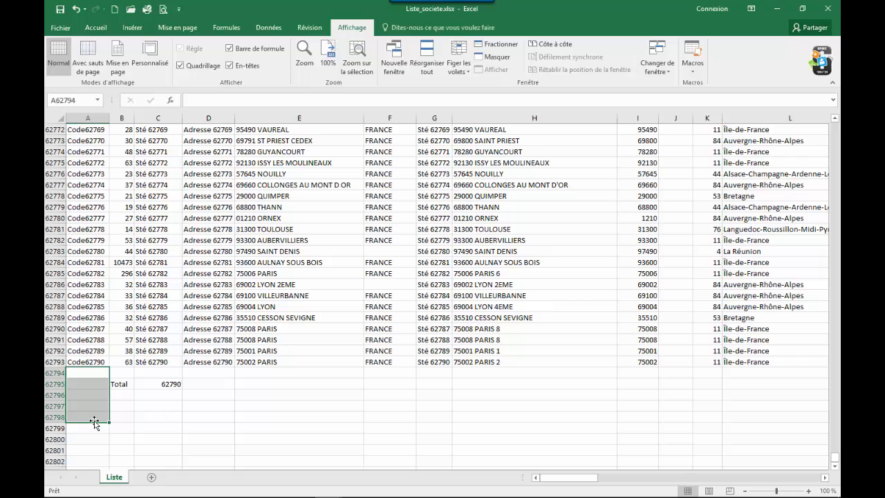
{"action": "left_click", "coordinate": [94, 416]}
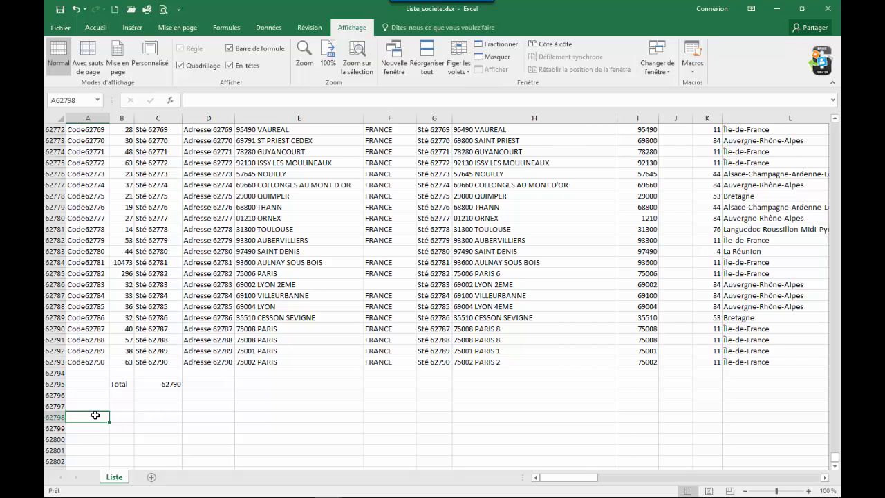
Go from A62798 to the worksheet's very last row, look past its end, and return to the start of the sheet
{"action": "key", "text": "ctrl+Down"}
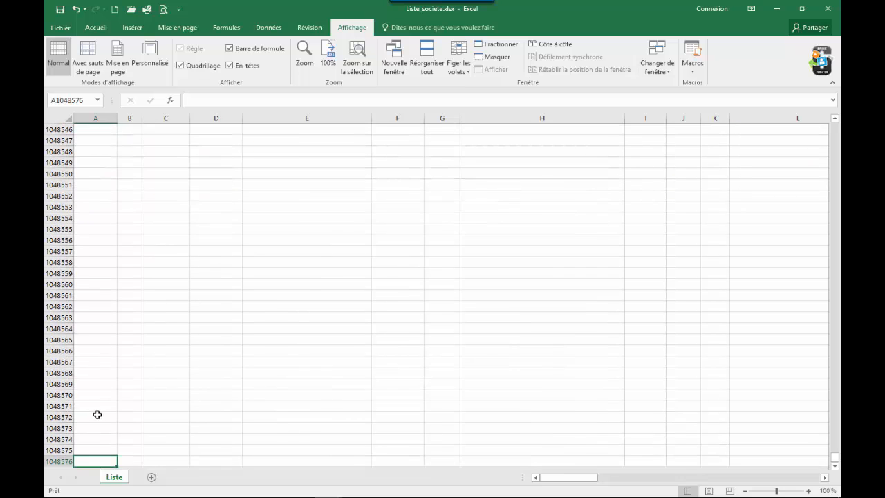
{"action": "scroll", "coordinate": [97, 416], "scroll_direction": "down", "scroll_amount": 1}
{"action": "scroll", "coordinate": [97, 416], "scroll_direction": "down", "scroll_amount": 2}
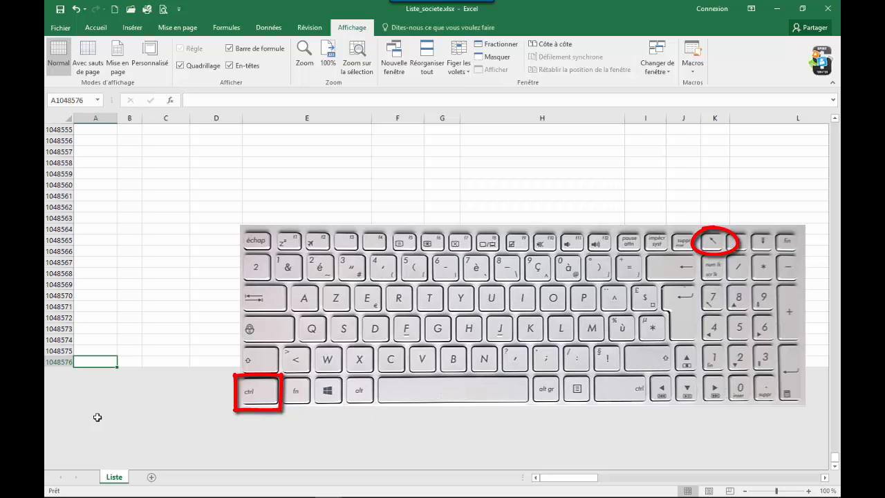
{"action": "key", "text": "ctrl+Home"}
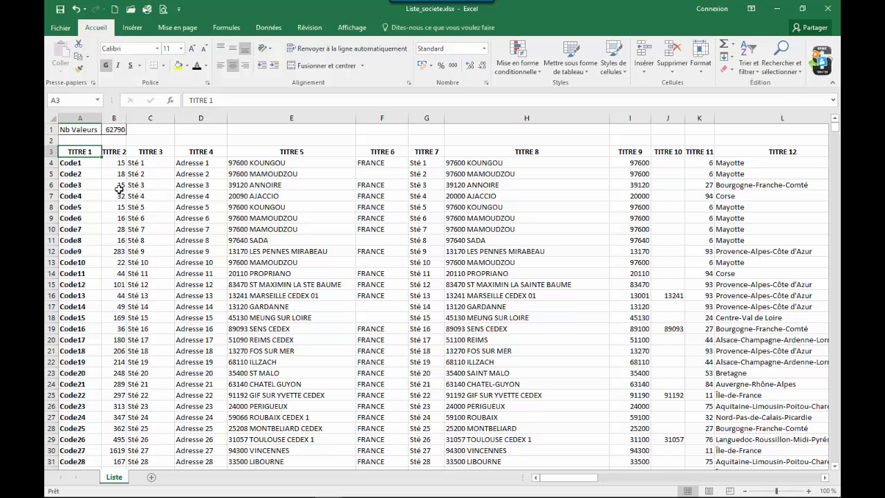
Select the entire data table starting from cell A5, and return to cell A1
{"action": "left_click", "coordinate": [97, 178]}
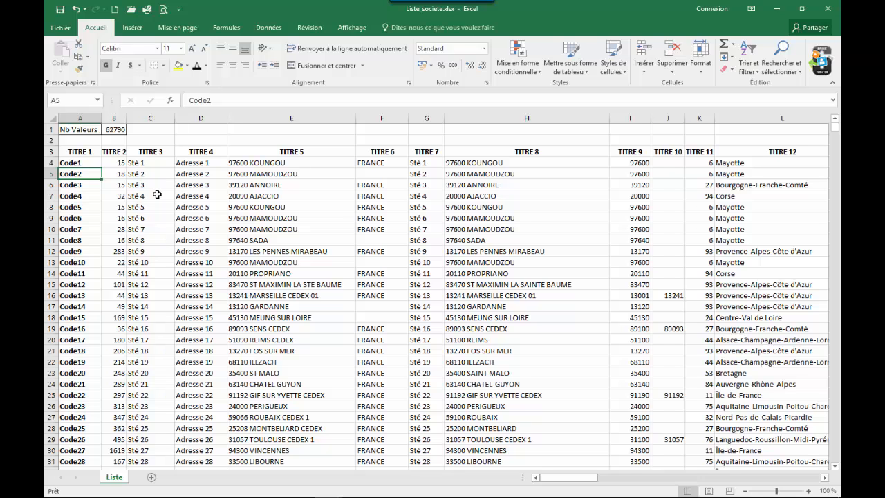
{"action": "key", "text": "ctrl+a"}
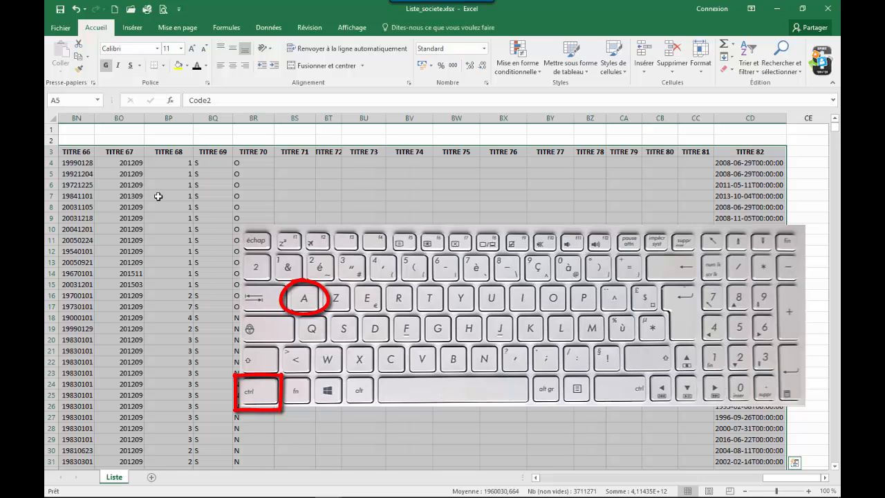
{"action": "key", "text": "ctrl+Home"}
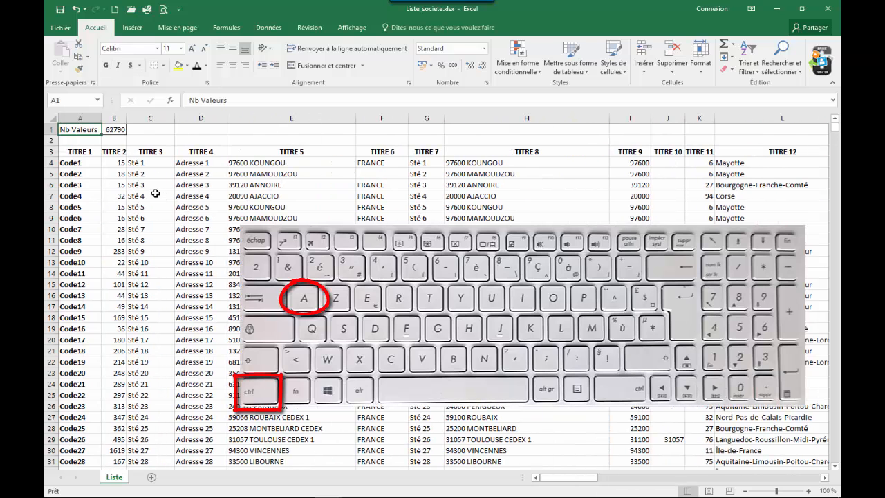
Select column A from the TITRE 1 header in A3 down to its last filled row
{"action": "key", "text": "Down"}
{"action": "key", "text": "Down"}
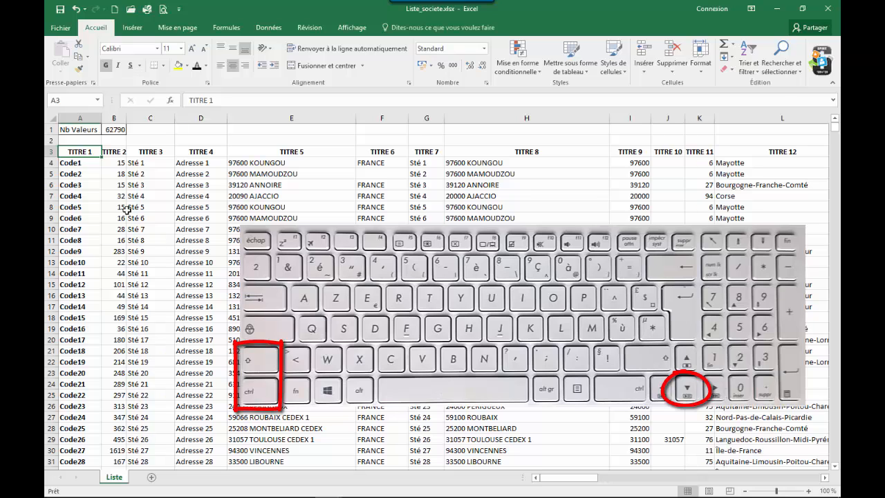
{"action": "key", "text": "ctrl+shift+Down"}
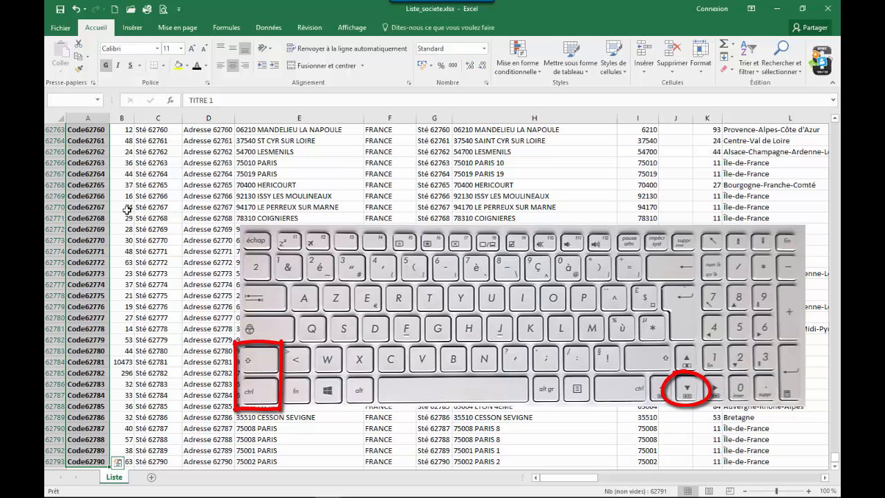
{"action": "scroll", "coordinate": [106, 317], "scroll_direction": "down", "scroll_amount": 2}
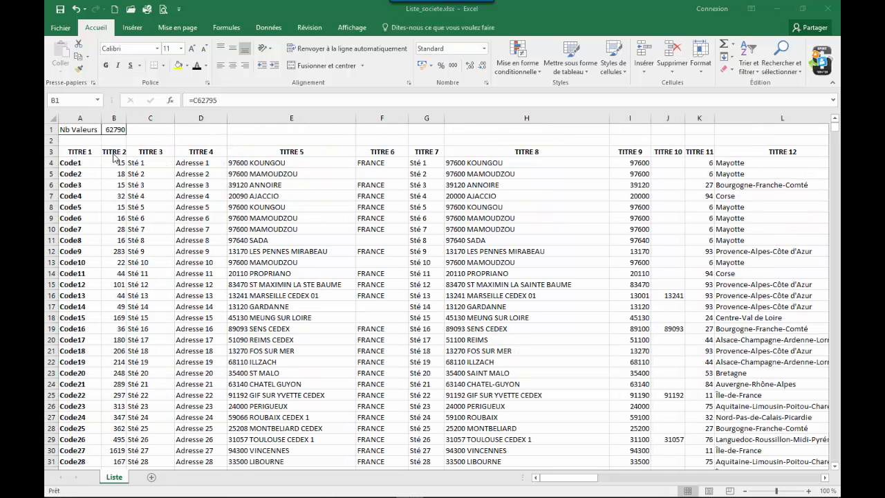
Inspect the formula in B1, go directly to cell C62795 to read its formula, and return to A1
{"action": "left_click", "coordinate": [116, 129]}
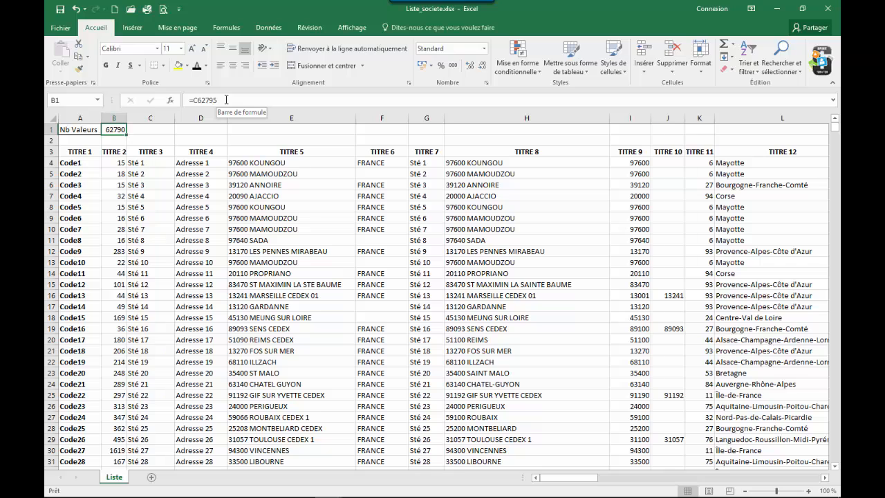
{"action": "left_click", "coordinate": [71, 97]}
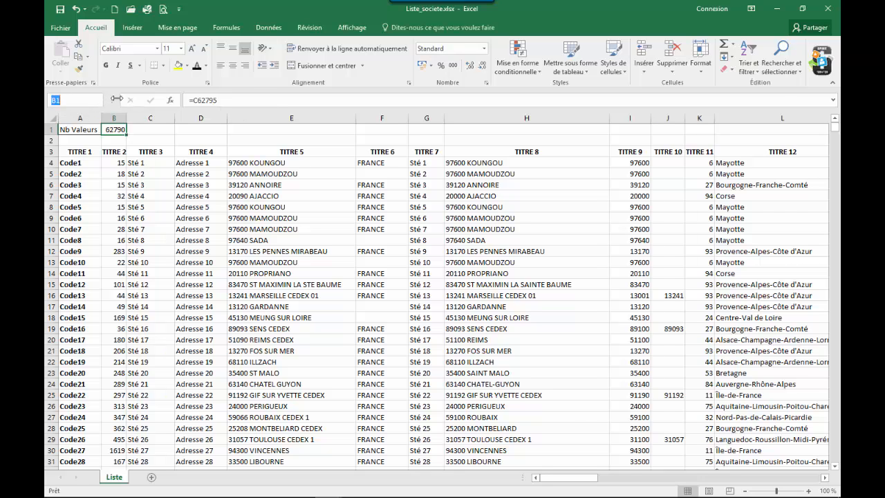
{"action": "type", "text": "c62795"}
{"action": "key", "text": "Return"}
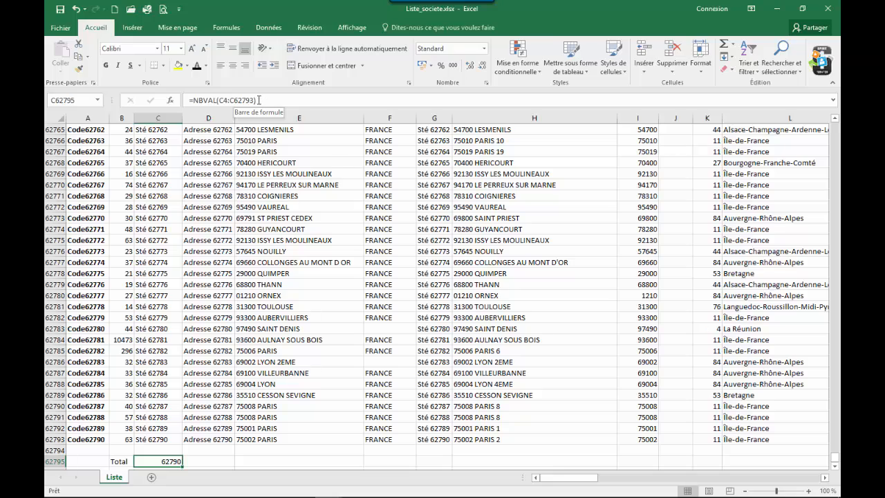
{"action": "key", "text": "ctrl+Home"}
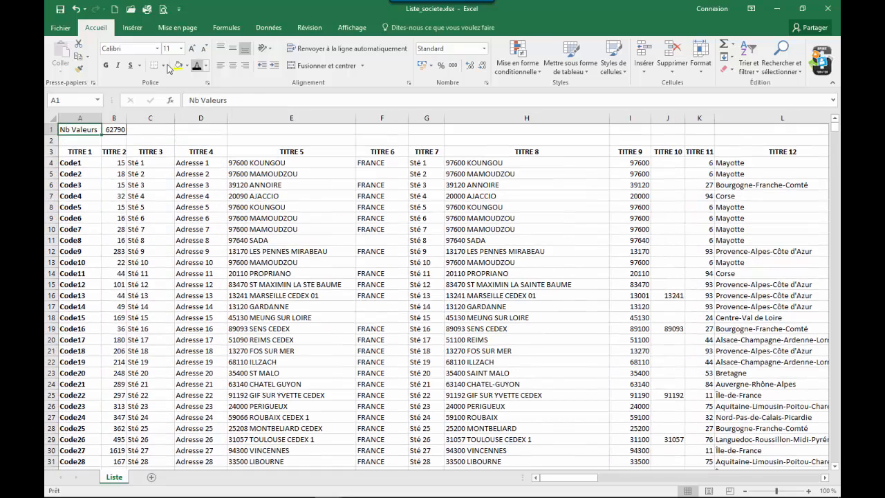
Select the codes in column A from A4 down to the last filled row, and return to A4
{"action": "left_click", "coordinate": [88, 164]}
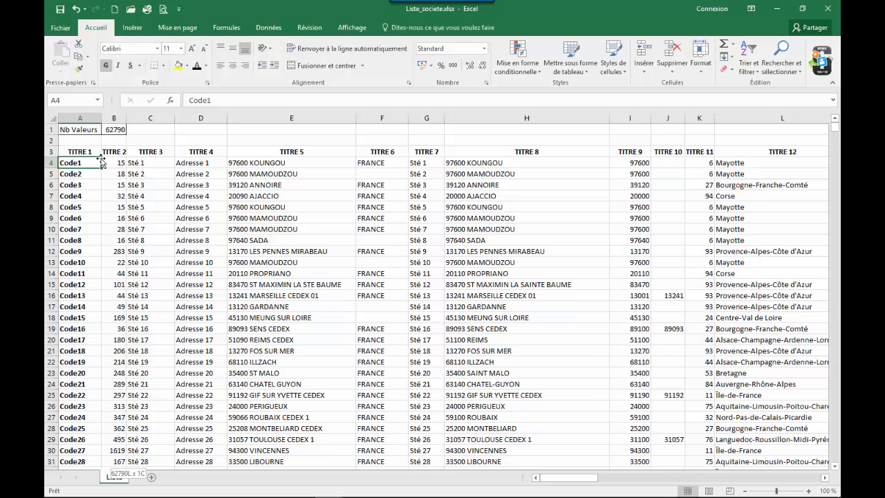
{"action": "key", "text": "ctrl+shift+Down"}
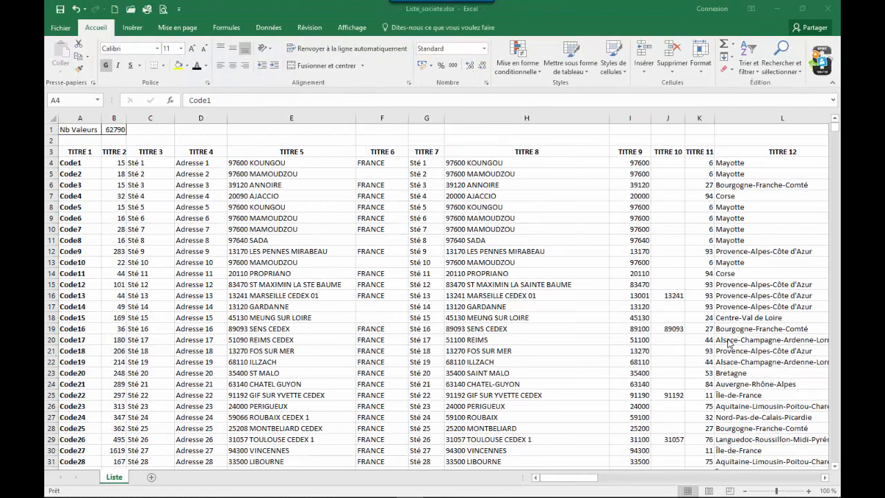
{"action": "left_click", "coordinate": [95, 168]}
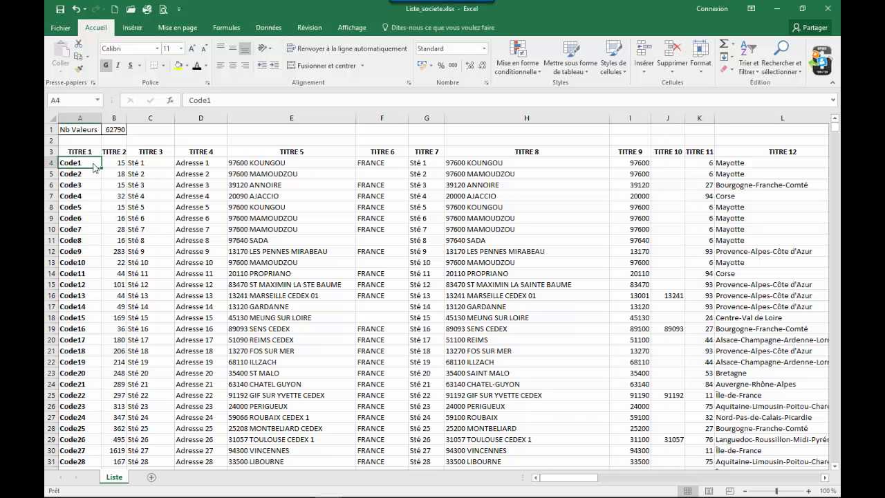